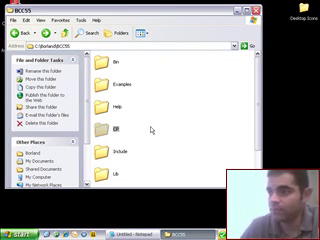
# Step: Select all headers and subfolders in BCC55\Include and paste them into the CP folder
pyautogui.click(103, 62)
pyautogui.click(101, 128)
pyautogui.scroll(-2, 186, 140)
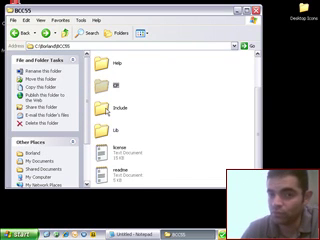
pyautogui.doubleClick(112, 108)
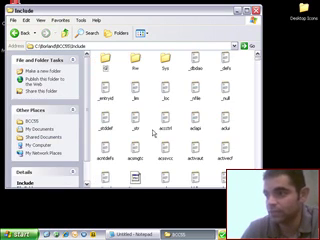
pyautogui.click(27, 20)
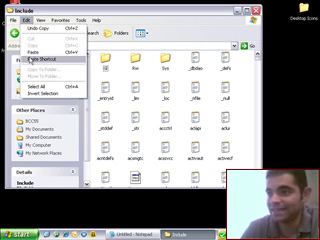
pyautogui.click(33, 87)
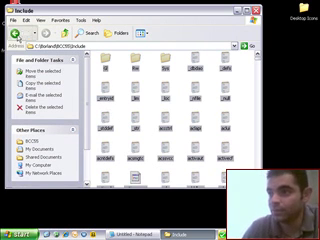
pyautogui.click(18, 36)
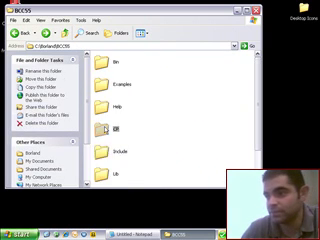
pyautogui.doubleClick(107, 130)
pyautogui.rightClick(133, 120)
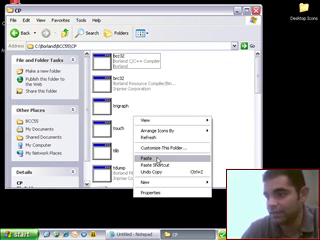
pyautogui.click(157, 158)
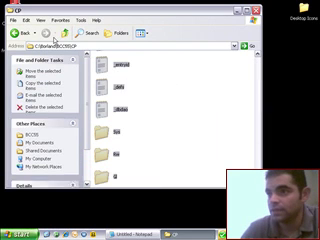
# Step: Select and copy every file in the BCC55 Lib folder
pyautogui.click(20, 33)
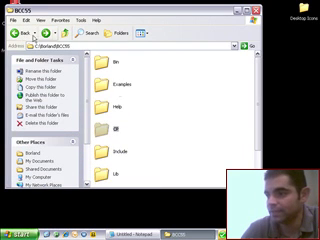
pyautogui.click(112, 174)
pyautogui.doubleClick(112, 175)
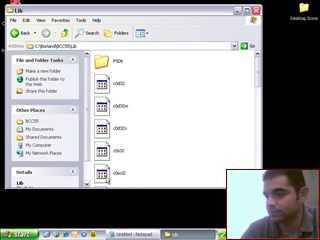
pyautogui.click(27, 20)
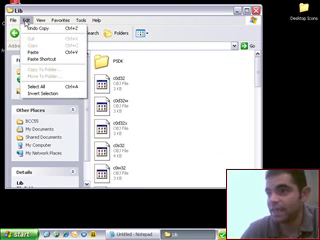
pyautogui.click(42, 87)
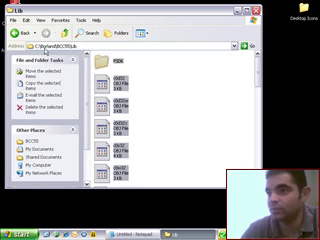
pyautogui.click(27, 20)
pyautogui.click(32, 47)
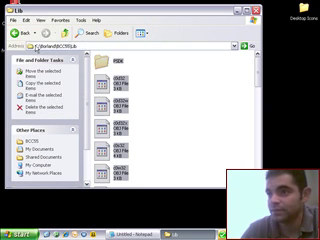
# Step: Paste the Lib files, such as cpp32, brcc32 and cc3250, into the CP folder
pyautogui.click(17, 33)
pyautogui.doubleClick(104, 131)
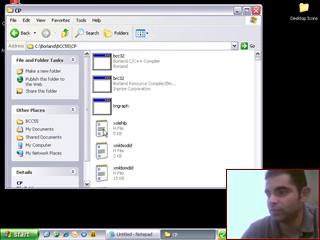
pyautogui.rightClick(144, 118)
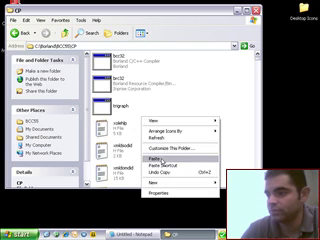
pyautogui.click(161, 158)
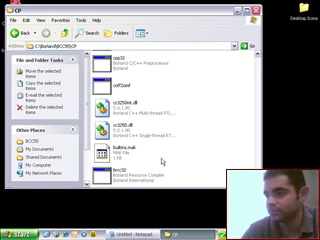
pyautogui.moveTo(96, 10); pyautogui.dragTo(110, 22)
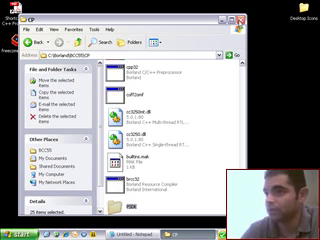
# Step: Close the CP window and end main in Notepad with return 0 and a closing brace
pyautogui.click(241, 20)
pyautogui.click(132, 235)
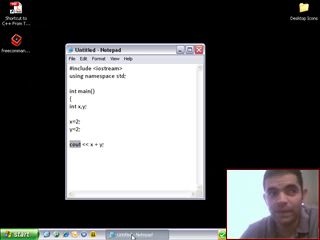
pyautogui.moveTo(121, 50); pyautogui.dragTo(121, 46)
pyautogui.click(90, 148)
pyautogui.write('return 0;')
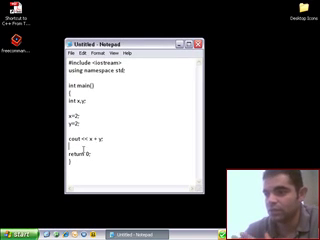
pyautogui.moveTo(128, 46)
pyautogui.mouseDown()
pyautogui.moveTo(113, 44)
pyautogui.moveTo(117, 44)
pyautogui.mouseUp()
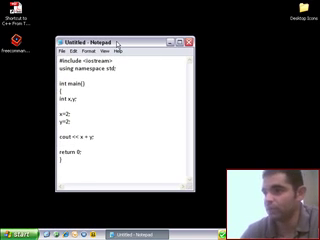
pyautogui.click(62, 51)
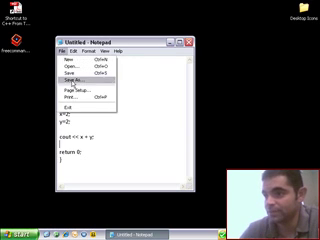
# Step: Save the program as test.cpp, type All Files, in C:\Borland\BCC55\CP
pyautogui.click(70, 80)
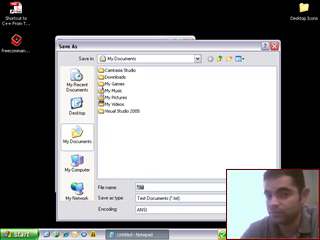
pyautogui.click(172, 198)
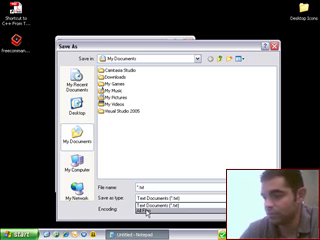
pyautogui.click(147, 211)
pyautogui.click(142, 187)
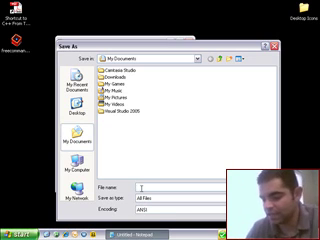
pyautogui.write('test.')
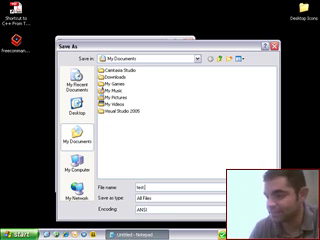
pyautogui.write('cpp')
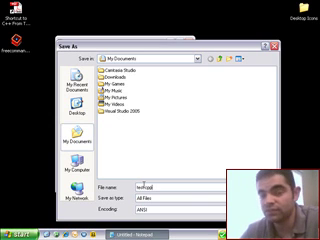
pyautogui.click(198, 60)
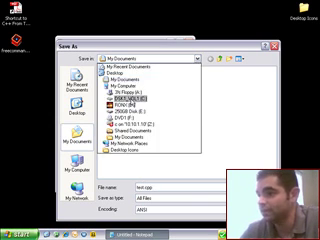
pyautogui.click(132, 99)
pyautogui.doubleClick(110, 72)
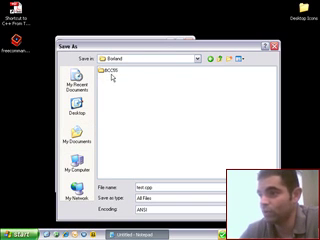
pyautogui.doubleClick(111, 97)
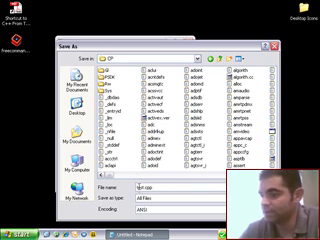
pyautogui.press('Return')
pyautogui.moveTo(110, 43)
pyautogui.mouseDown()
pyautogui.moveTo(147, 45)
pyautogui.moveTo(200, 35)
pyautogui.mouseUp()
# Step: Launch cmd from the Run dialog and arrange the console beside Notepad
pyautogui.click(18, 234)
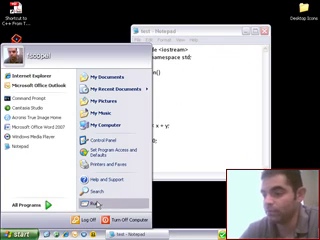
pyautogui.click(92, 204)
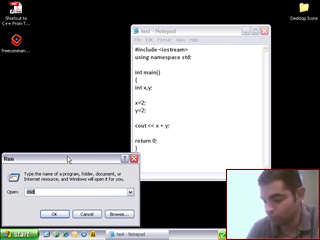
pyautogui.click(86, 214)
pyautogui.press('super')
pyautogui.click(93, 206)
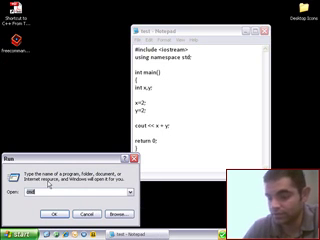
pyautogui.write('c')
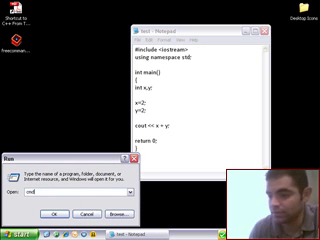
pyautogui.click(54, 215)
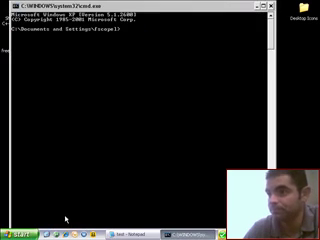
pyautogui.click(262, 5)
pyautogui.moveTo(205, 200); pyautogui.dragTo(137, 210)
pyautogui.moveTo(180, 33); pyautogui.dragTo(207, 25)
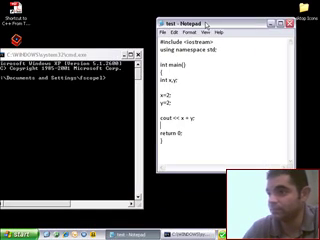
pyautogui.moveTo(113, 53); pyautogui.dragTo(117, 47)
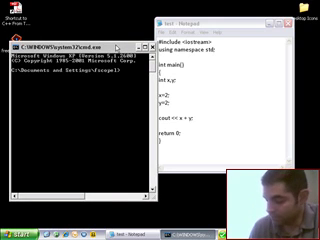
pyautogui.write('cd\\')
# Step: Change to C:\Borland\BCC55\CP with cd commands and list its files with dir
pyautogui.press('Return')
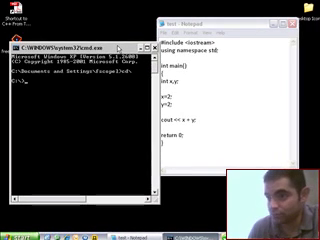
pyautogui.write('cd borl*')
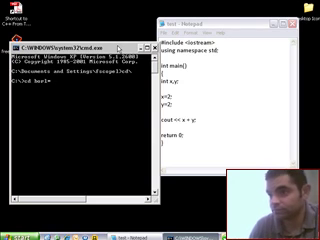
pyautogui.press('Return')
pyautogui.write('cd bcc55')
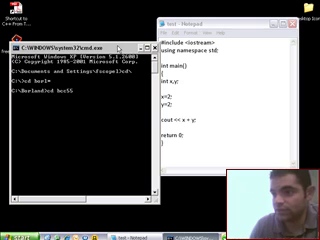
pyautogui.press('Return')
pyautogui.write('cd cp')
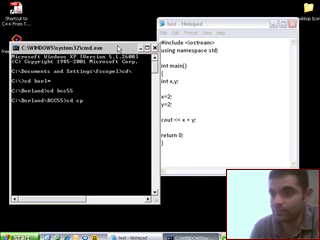
pyautogui.press('Return')
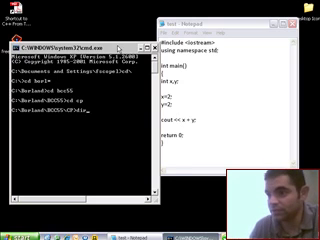
pyautogui.write('ir')
pyautogui.press('Return')
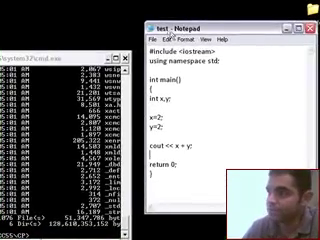
# Step: Widen and heighten the console window and place Notepad alongside it
pyautogui.moveTo(172, 33)
pyautogui.mouseDown()
pyautogui.moveTo(105, 53)
pyautogui.moveTo(73, 44)
pyautogui.moveTo(120, 37)
pyautogui.moveTo(233, 30)
pyautogui.mouseUp()
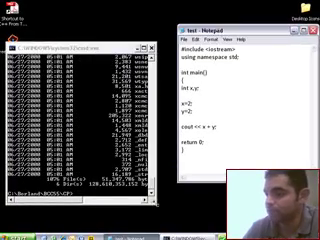
pyautogui.moveTo(156, 203); pyautogui.dragTo(176, 211)
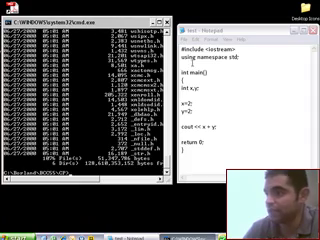
pyautogui.moveTo(230, 35)
pyautogui.mouseDown()
pyautogui.moveTo(162, 37)
pyautogui.moveTo(228, 29)
pyautogui.mouseUp()
pyautogui.write('bcc32 te')
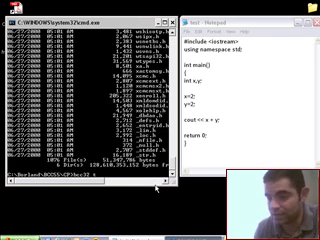
pyautogui.write('st.cpp')
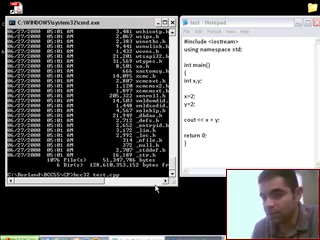
# Step: Compile test.cpp with bcc32 and run the resulting test program
pyautogui.press('Return')
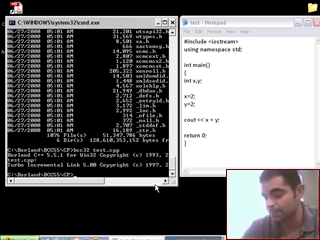
pyautogui.write('test')
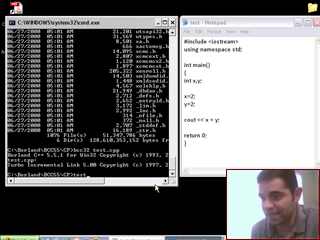
pyautogui.press('Return')
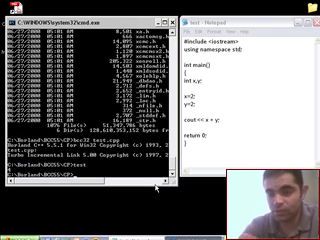
pyautogui.moveTo(240, 21)
pyautogui.mouseDown()
pyautogui.moveTo(216, 28)
pyautogui.moveTo(148, 28)
pyautogui.mouseUp()
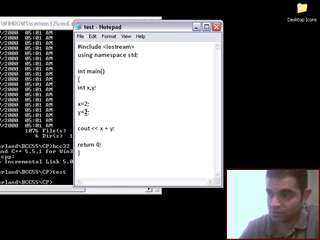
pyautogui.moveTo(128, 128); pyautogui.dragTo(146, 128)
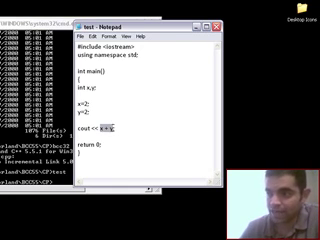
pyautogui.moveTo(133, 23); pyautogui.dragTo(222, 23)
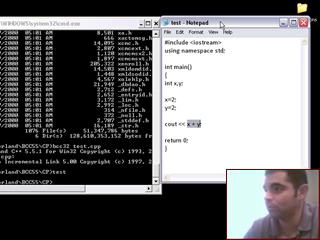
# Step: Change x=2 to x=5 and y=2 to y=10 in test.cpp, then save
pyautogui.moveTo(222, 24); pyautogui.dragTo(149, 24)
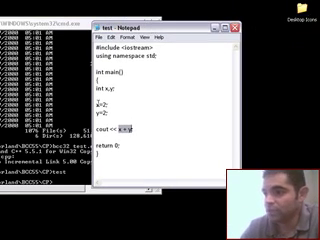
pyautogui.click(106, 104)
pyautogui.press('BackSpace')
pyautogui.write('5')
pyautogui.press('Down')
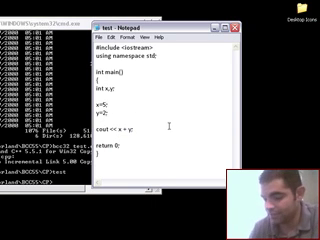
pyautogui.write('10')
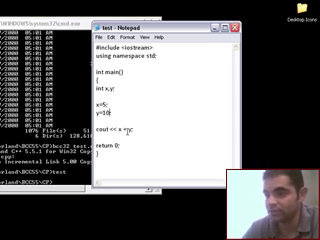
pyautogui.moveTo(133, 27); pyautogui.dragTo(166, 28)
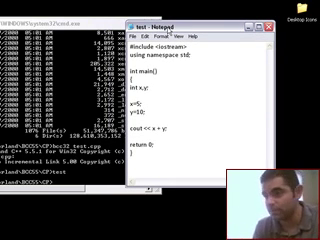
pyautogui.moveTo(166, 28); pyautogui.dragTo(85, 41)
pyautogui.click(47, 49)
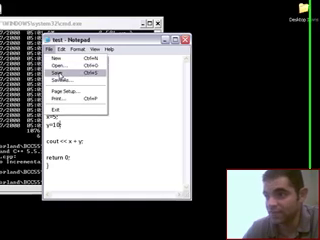
pyautogui.click(56, 73)
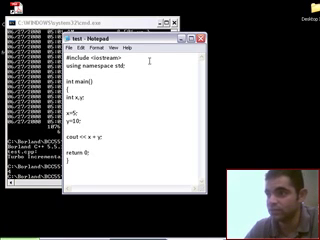
# Step: Rerun the recalled bcc32 test.cpp command, then run test to print 15
pyautogui.moveTo(136, 39)
pyautogui.mouseDown()
pyautogui.moveTo(158, 41)
pyautogui.moveTo(240, 29)
pyautogui.mouseUp()
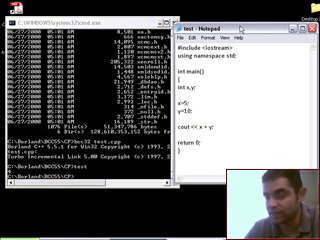
pyautogui.moveTo(210, 27)
pyautogui.mouseDown()
pyautogui.moveTo(222, 26)
pyautogui.moveTo(215, 27)
pyautogui.mouseUp()
pyautogui.click(90, 177)
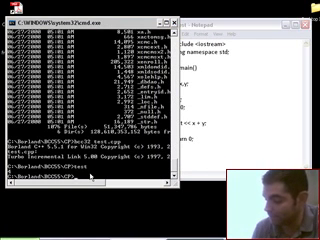
pyautogui.press('Up')
pyautogui.press('Up')
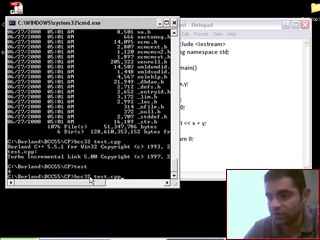
pyautogui.press('Return')
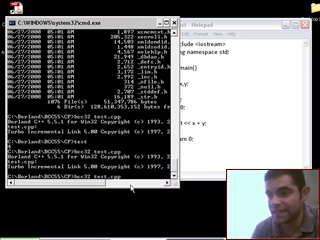
pyautogui.write('dir cp')
pyautogui.press('BackSpace')
pyautogui.press('BackSpace')
pyautogui.press('BackSpace')
pyautogui.press('BackSpace')
pyautogui.press('BackSpace')
pyautogui.press('BackSpace')
pyautogui.write('test')
pyautogui.press('Return')
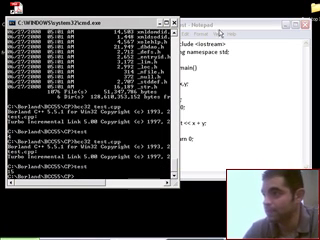
# Step: Bring the Notepad source window to the front and shift it left
pyautogui.moveTo(233, 26); pyautogui.dragTo(148, 34)
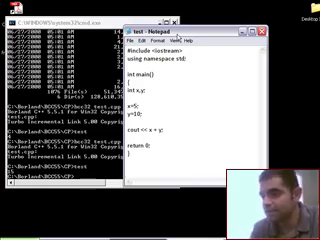
pyautogui.moveTo(172, 40); pyautogui.dragTo(140, 38)
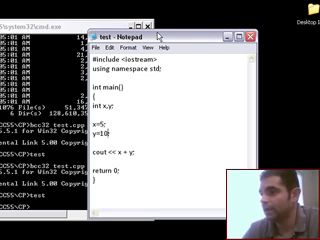
pyautogui.moveTo(156, 37); pyautogui.dragTo(146, 37)
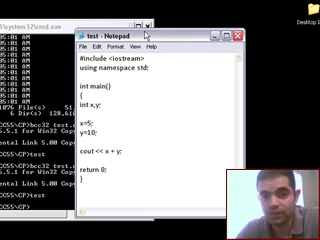
pyautogui.write(';')
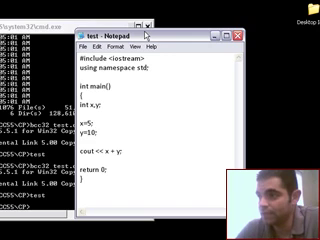